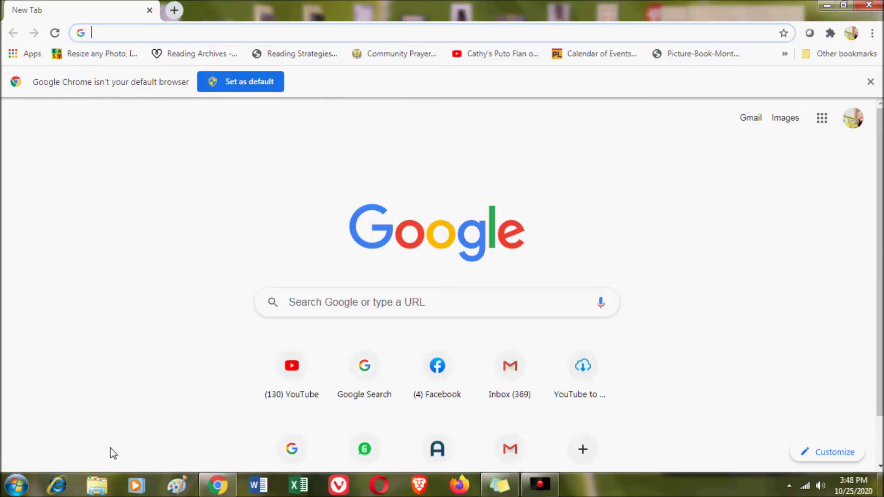
Search the web for 'youtube studio' and open the YouTube Studio channel dashboard
left_click(105, 35)
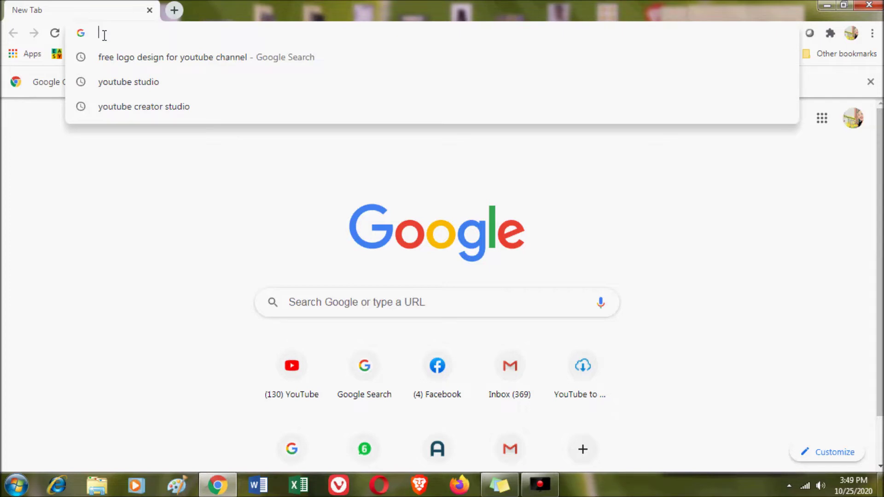
type("yo")
left_click(129, 81)
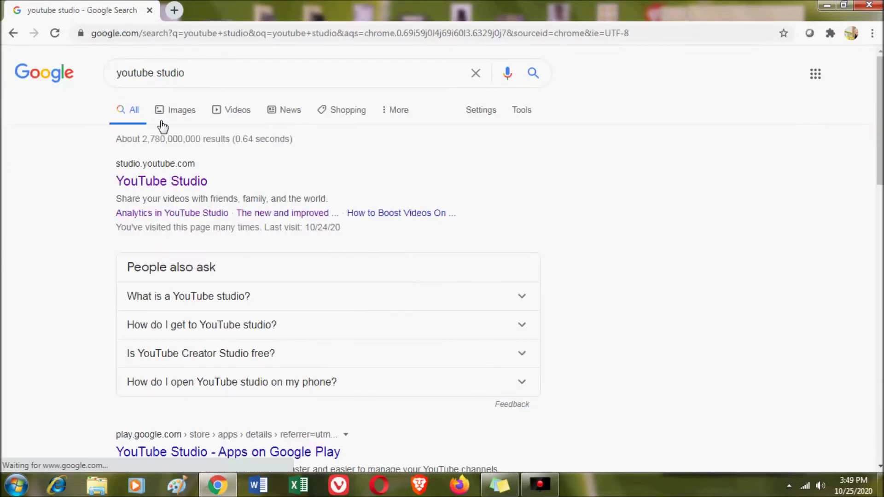
left_click(182, 179)
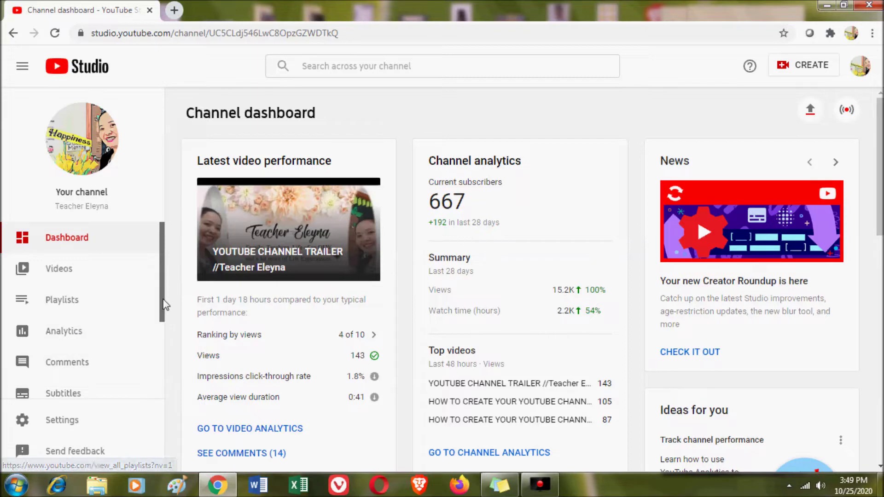
Scroll the Studio sidebar down to Customization and open its Layout tab
left_click_drag(164, 306, 164, 380)
left_click(79, 357)
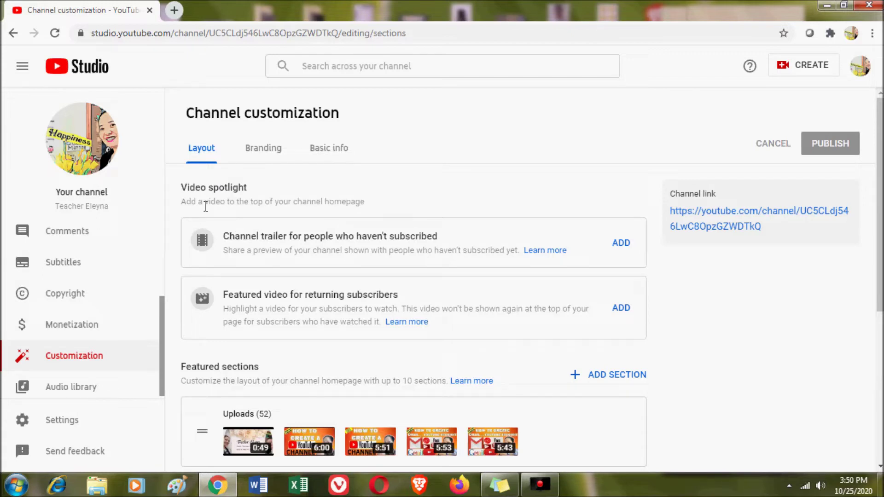
Highlight the Channel trailer and Featured video headings, then open the Channel trailer video picker
left_click_drag(224, 236, 287, 236)
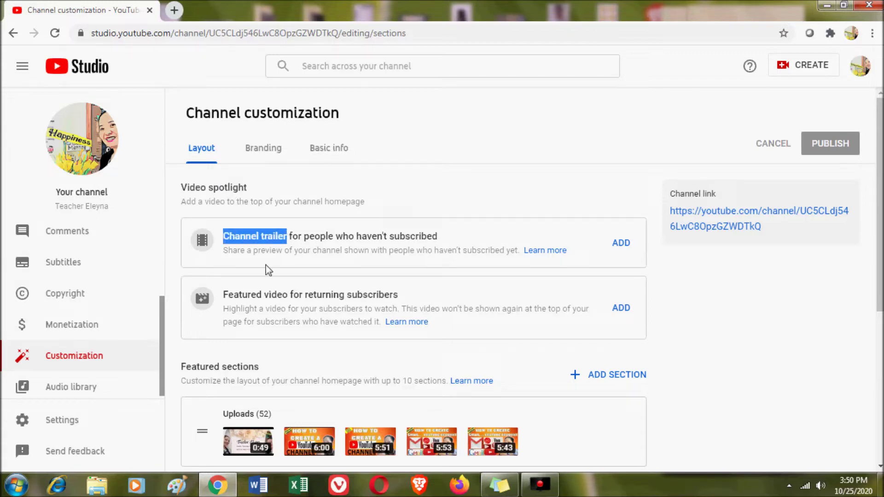
left_click_drag(223, 296, 290, 295)
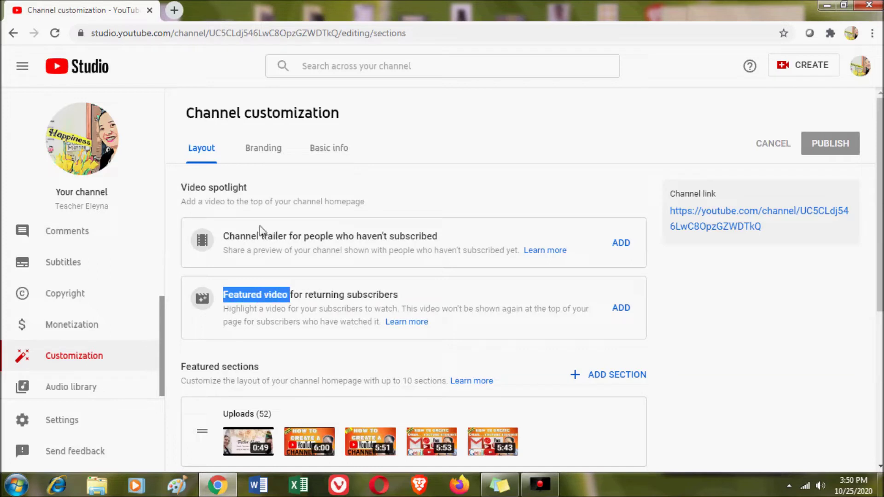
left_click(257, 248)
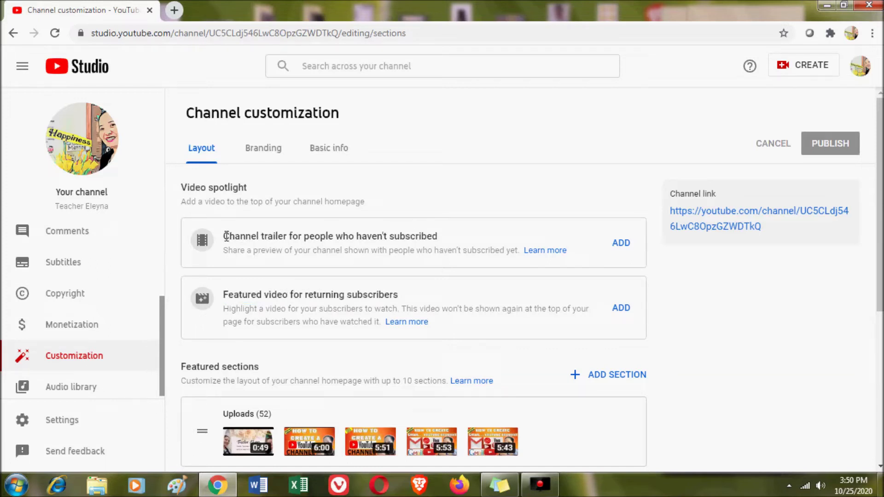
left_click_drag(226, 238, 438, 237)
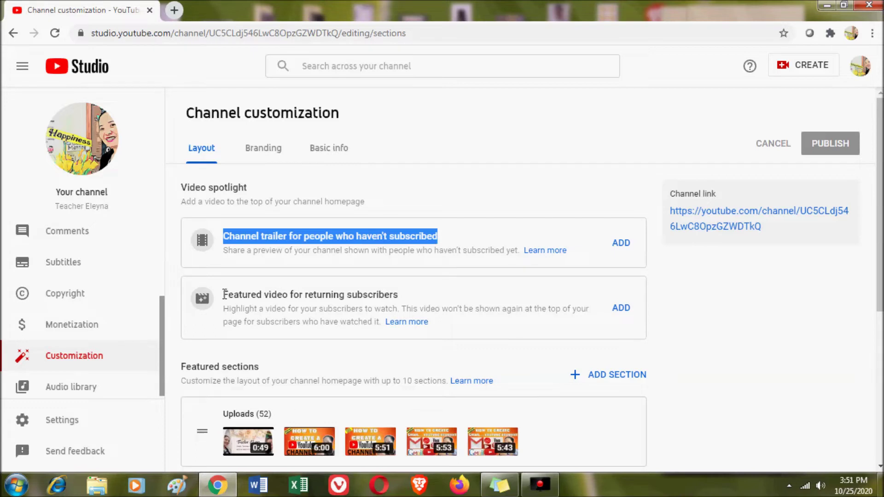
left_click_drag(224, 294, 288, 296)
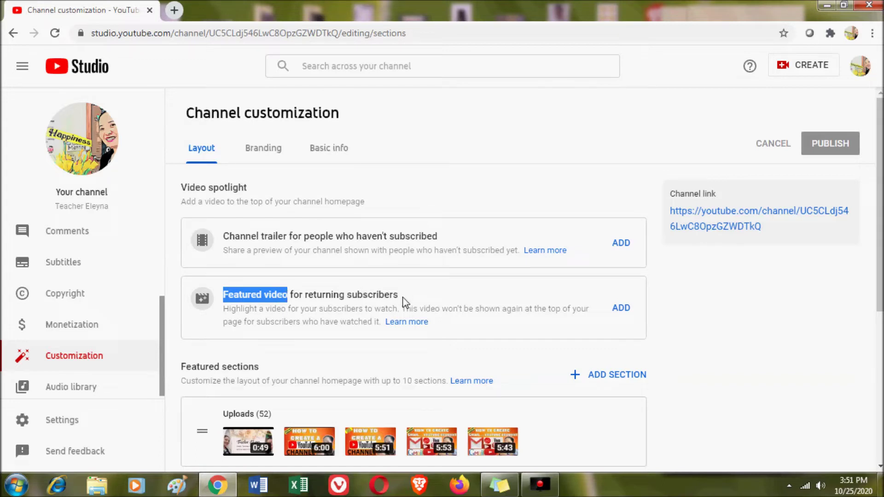
left_click_drag(399, 296, 346, 295)
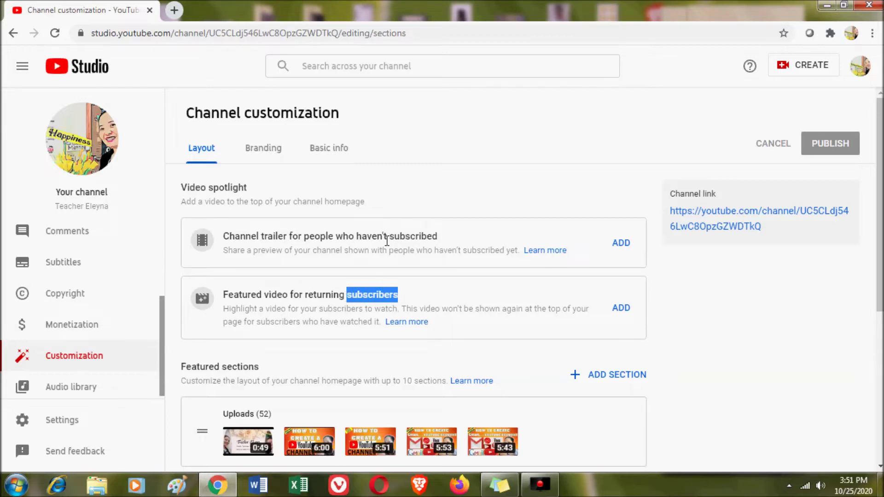
left_click(339, 235)
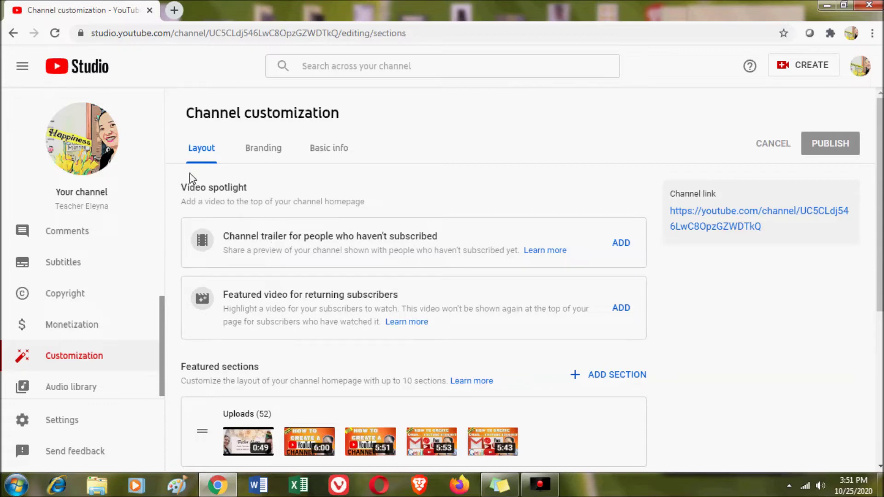
left_click(622, 243)
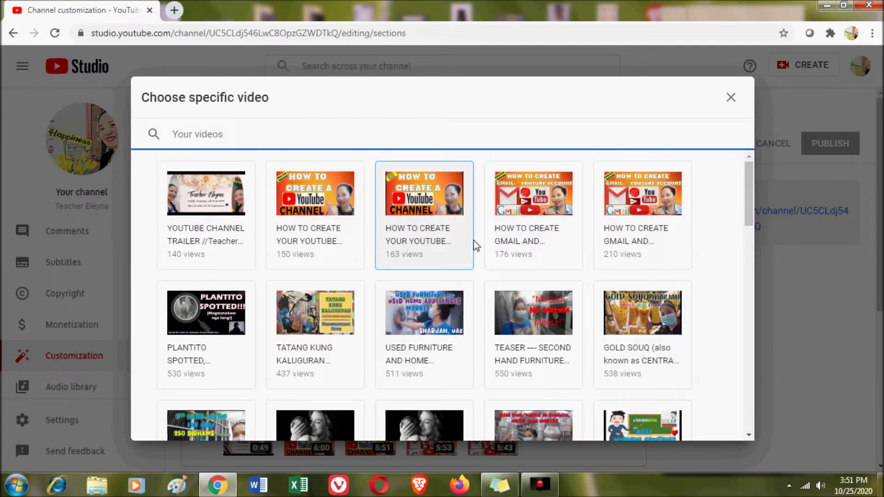
Choose 'YOUTUBE CHANNEL TRAILER' as the trailer for people who haven't subscribed
left_click(212, 201)
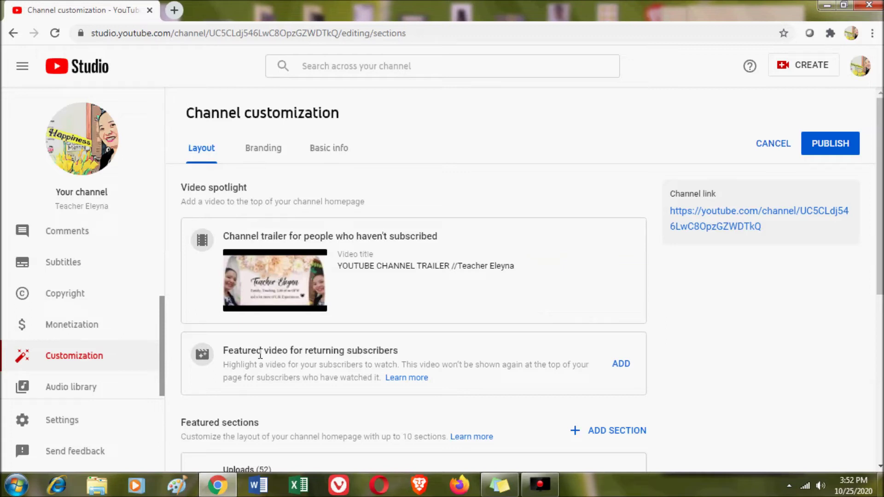
left_click_drag(407, 356, 349, 351)
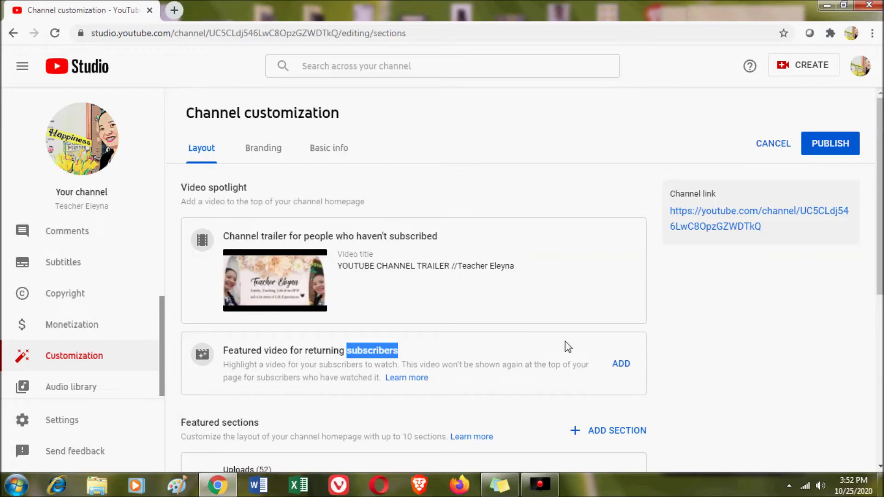
Put 'HOW TO CREATE YOUR YOUTUBE CHANNEL' on the Featured video card for returning subscribers
left_click(623, 366)
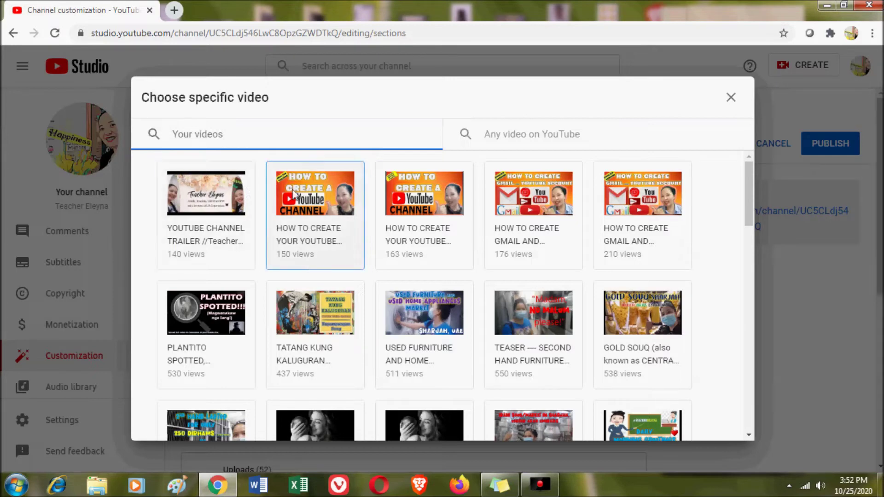
left_click(319, 195)
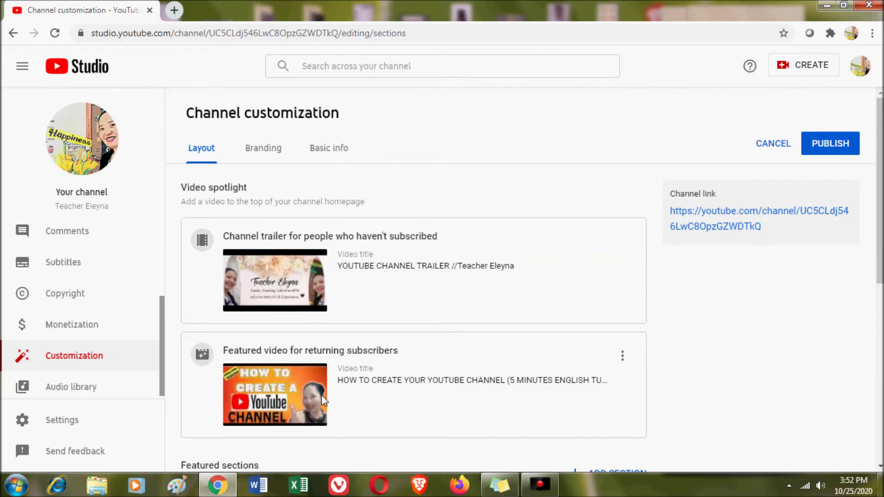
scroll(881, 248, "down", 2)
left_click_drag(223, 268, 288, 268)
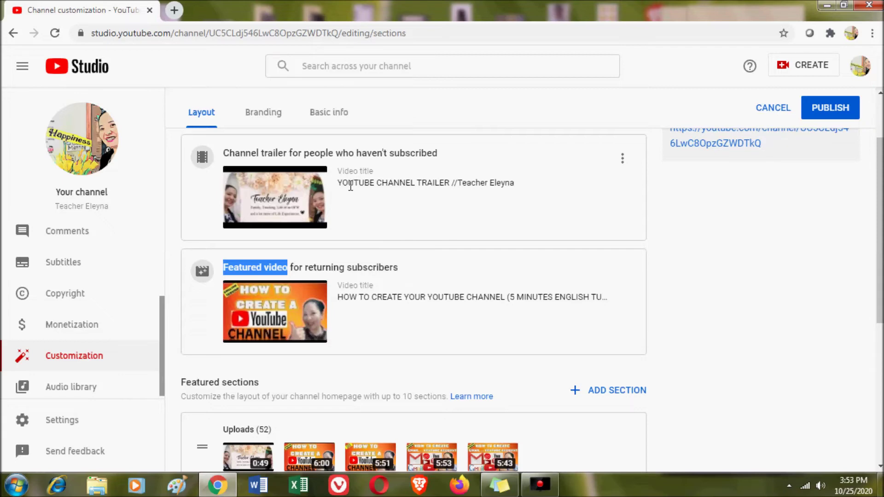
Scroll through the Layout page, highlighting the Featured sections heading for review
scroll(198, 177, "up", 2)
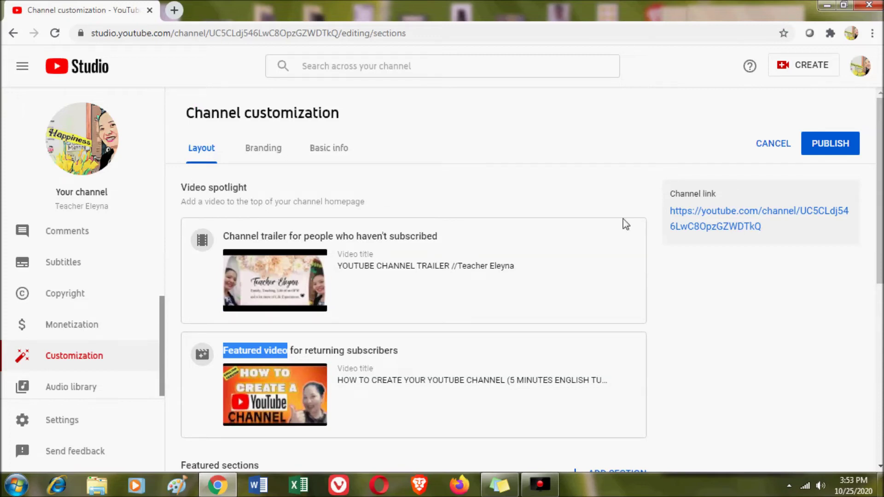
scroll(405, 305, "down", 4)
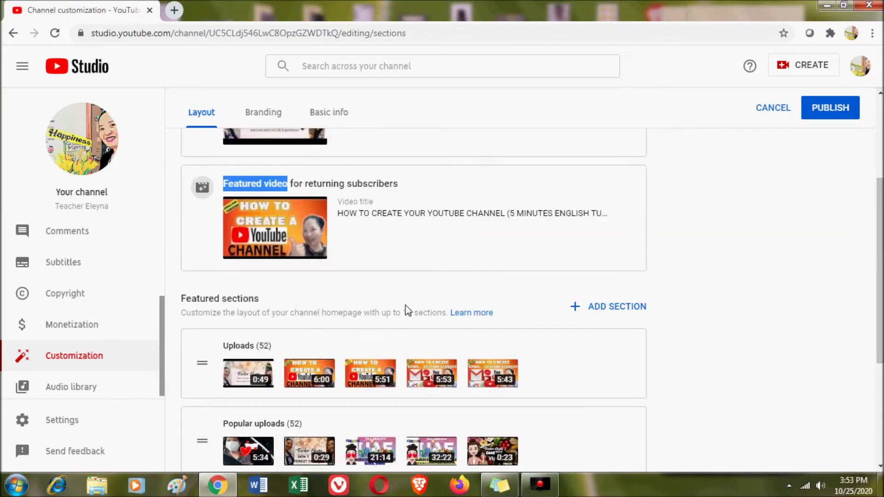
left_click_drag(181, 298, 260, 299)
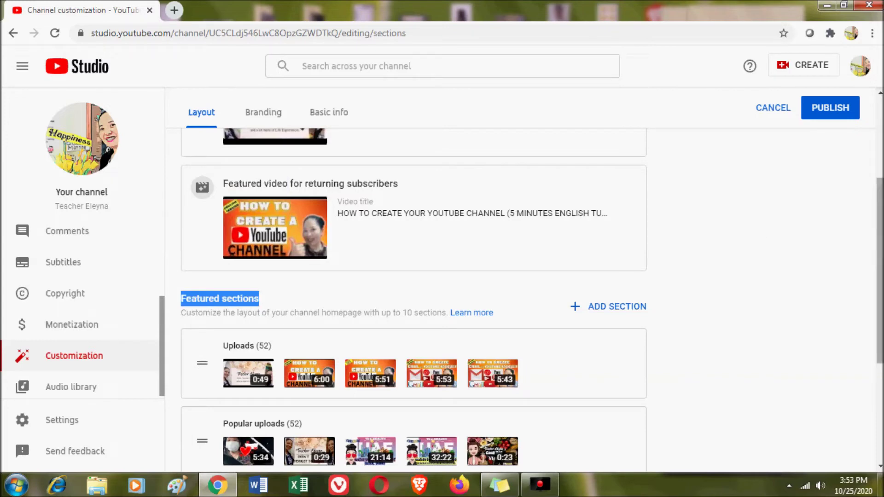
scroll(878, 272, "down", 1)
scroll(414, 299, "down", 1)
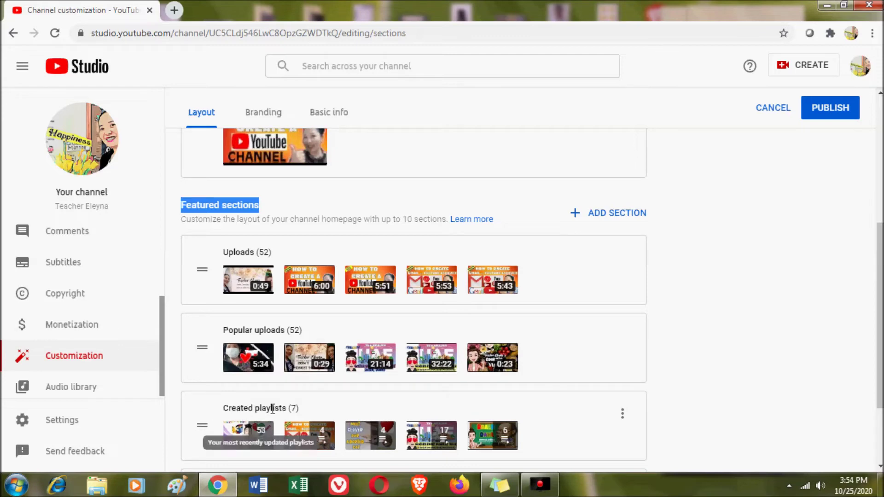
scroll(780, 308, "down", 3)
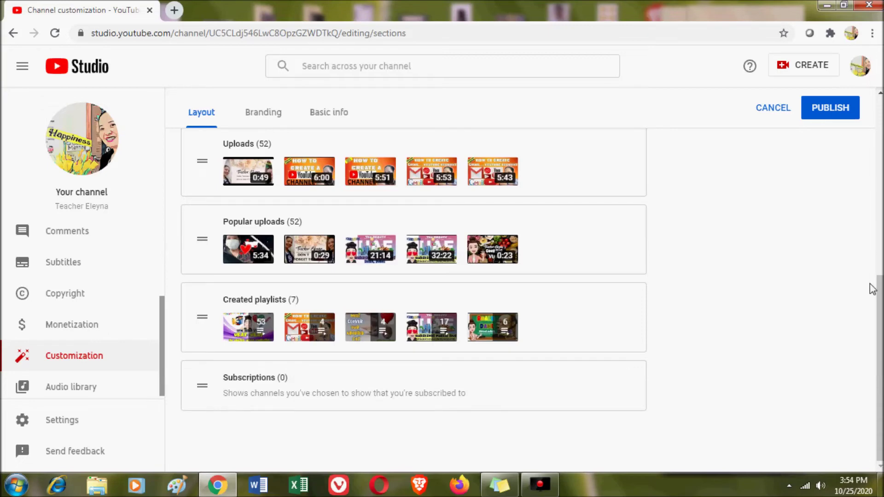
scroll(880, 369, "up", 1)
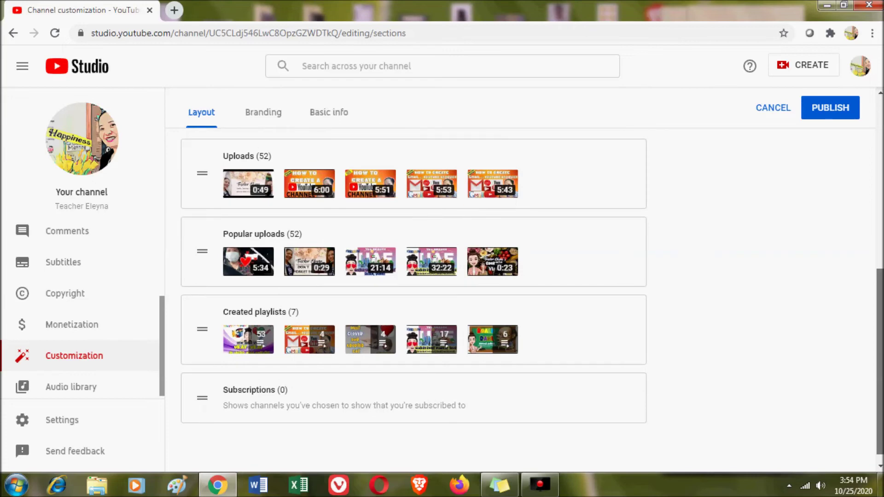
scroll(880, 369, "up", 1)
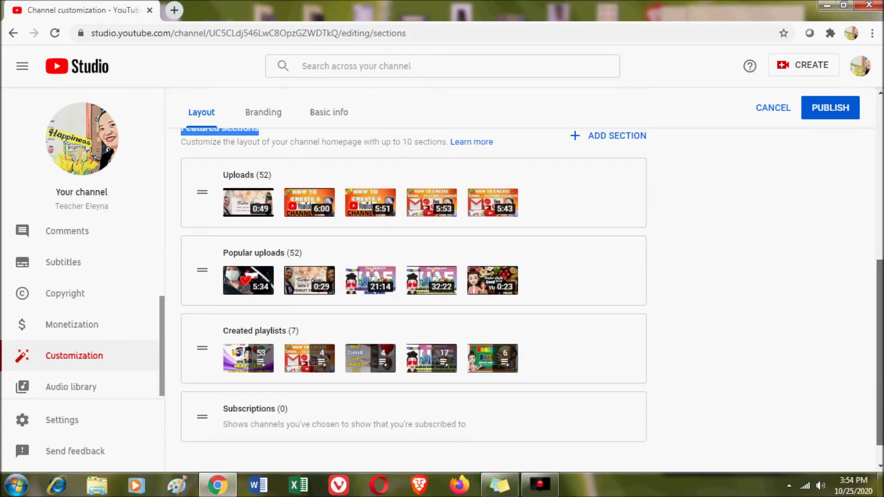
scroll(880, 350, "up", 1)
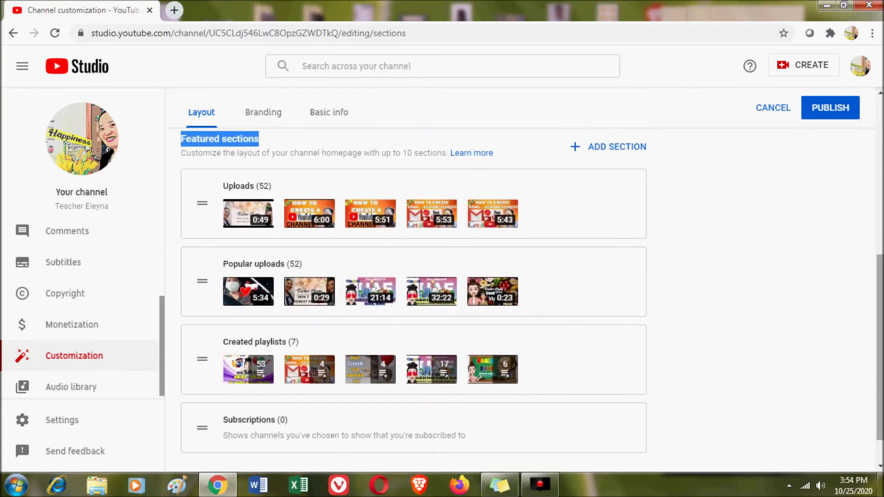
left_click(563, 144)
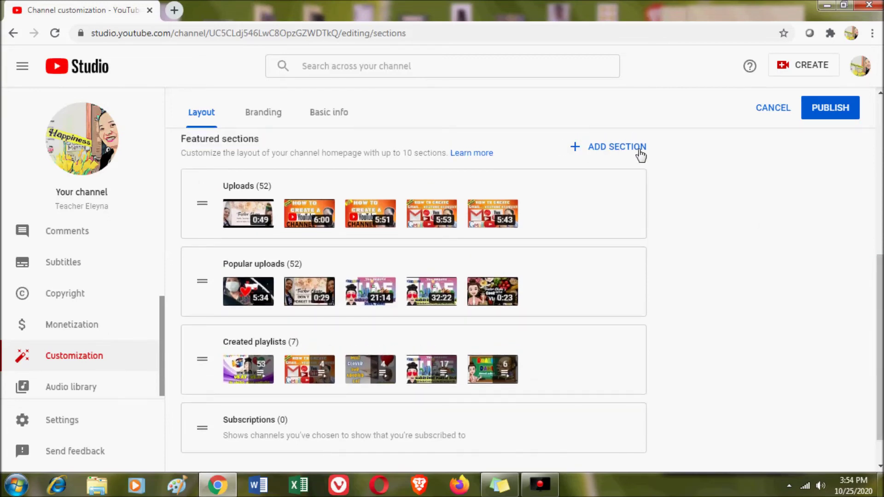
Look over the ADD SECTION options, then publish the channel layout
left_click(611, 150)
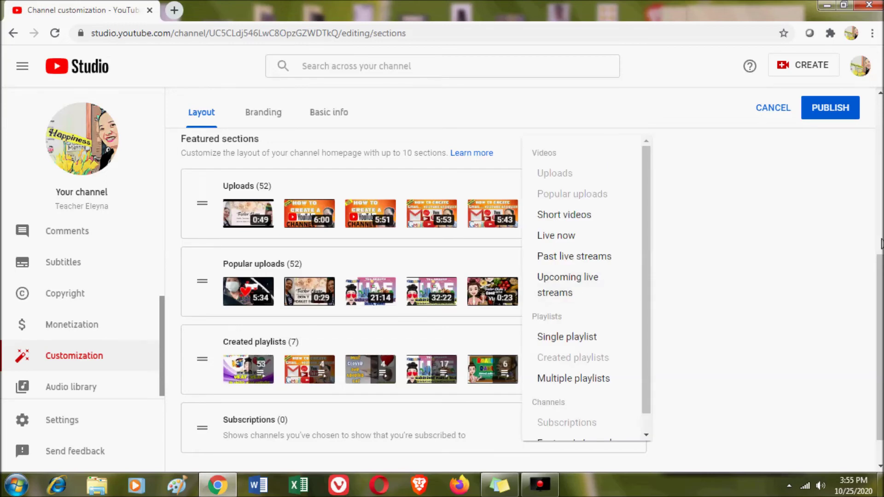
scroll(312, 230, "up", 6)
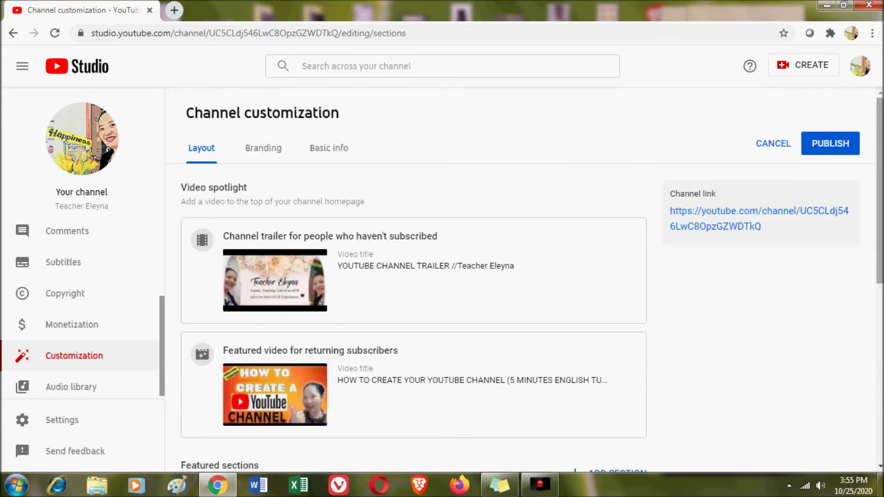
left_click(833, 147)
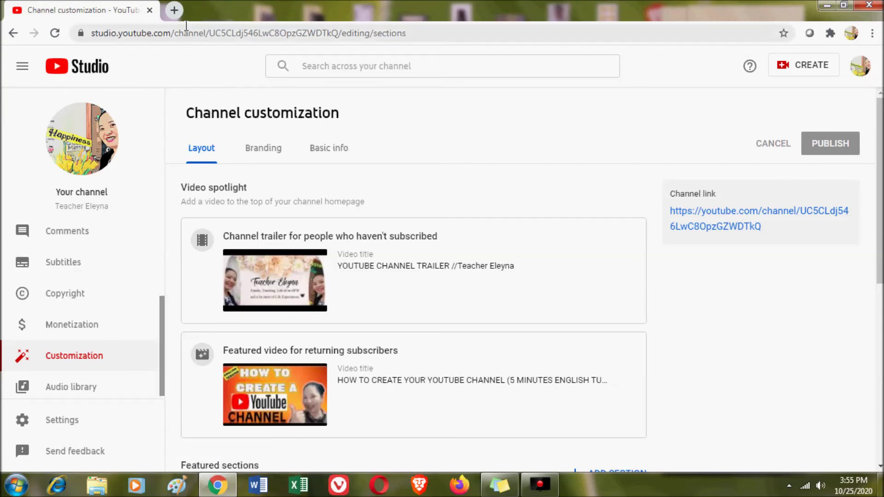
In a new tab, load youtube.com and go to Your channel from the account menu
left_click(175, 11)
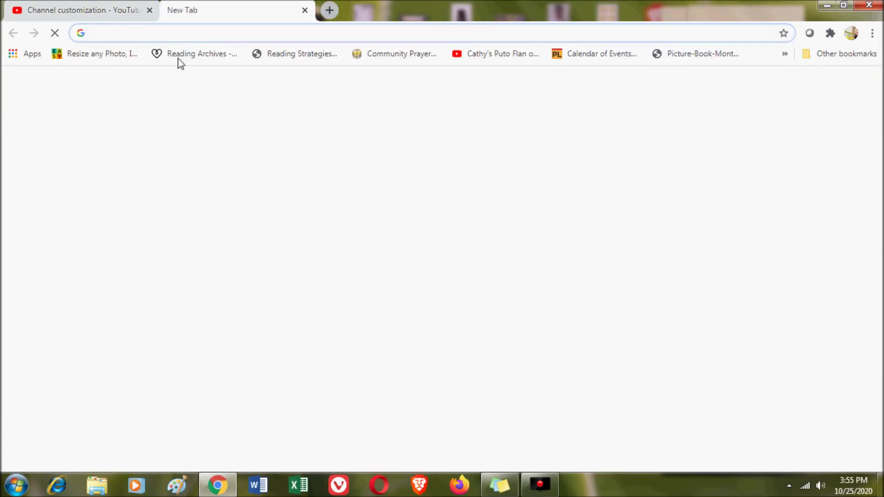
type("y")
key("Return")
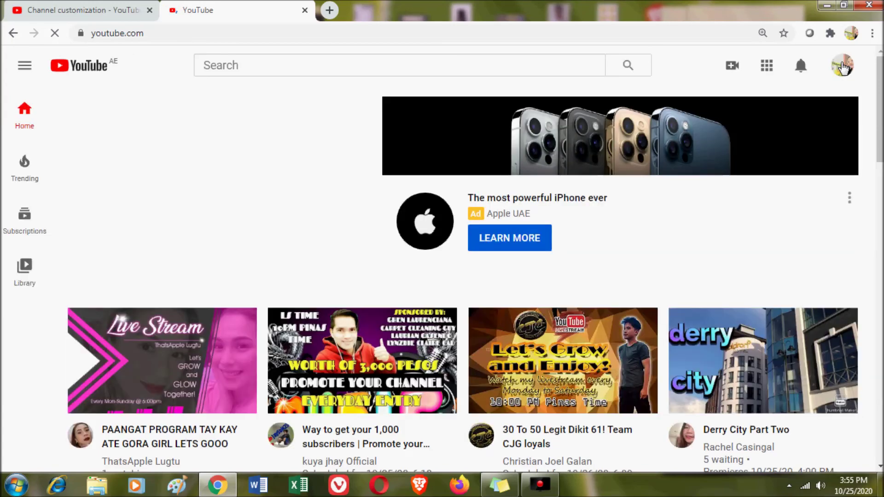
left_click(843, 66)
left_click(645, 144)
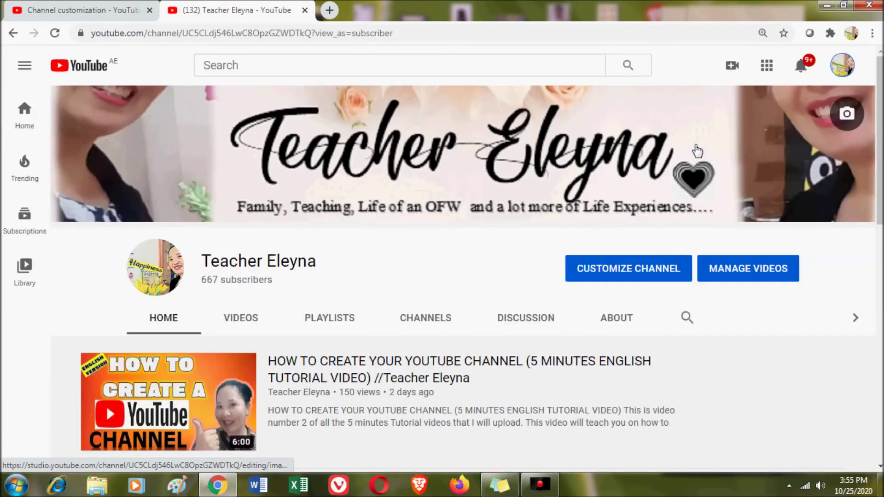
scroll(443, 276, "down", 3)
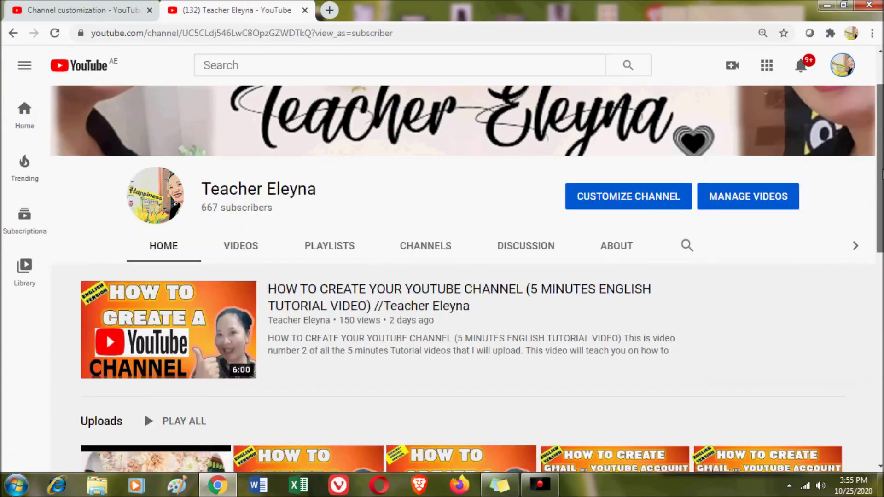